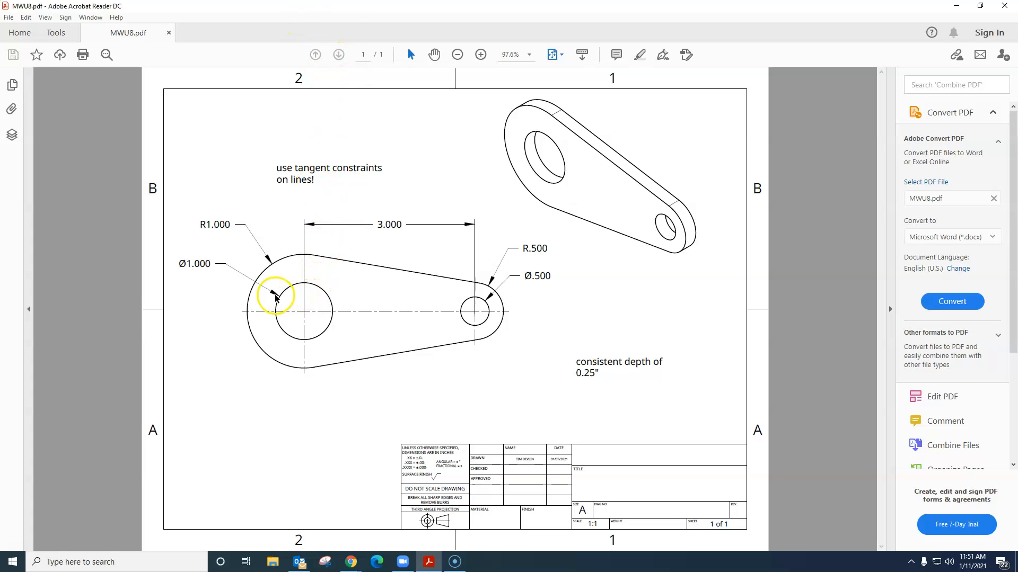
Step: Switch from the PDF drawing to Onshape and start a new sketch on the Front plane
drag(403, 6, 0, 140)
click(602, 9)
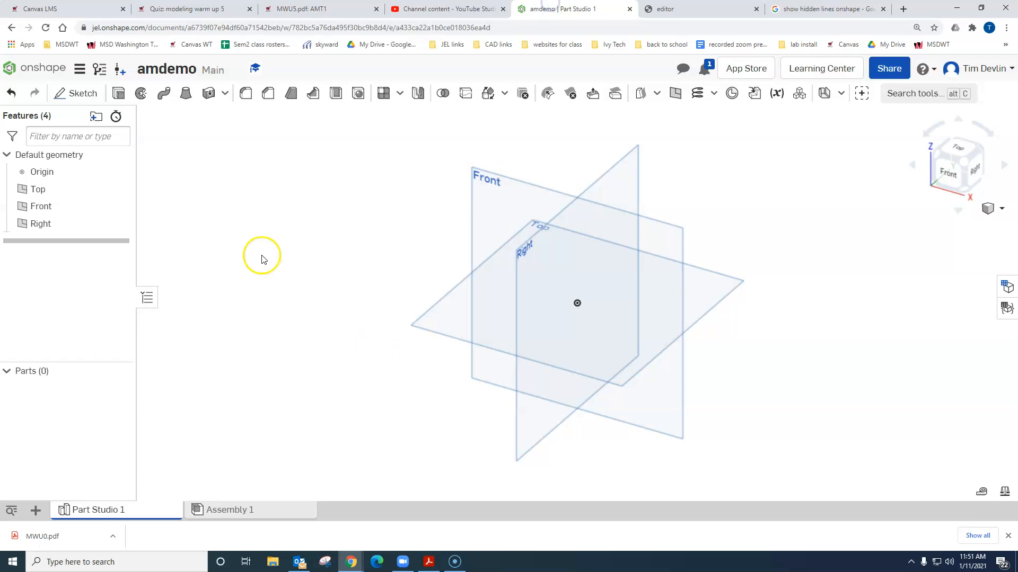
click(91, 100)
click(517, 183)
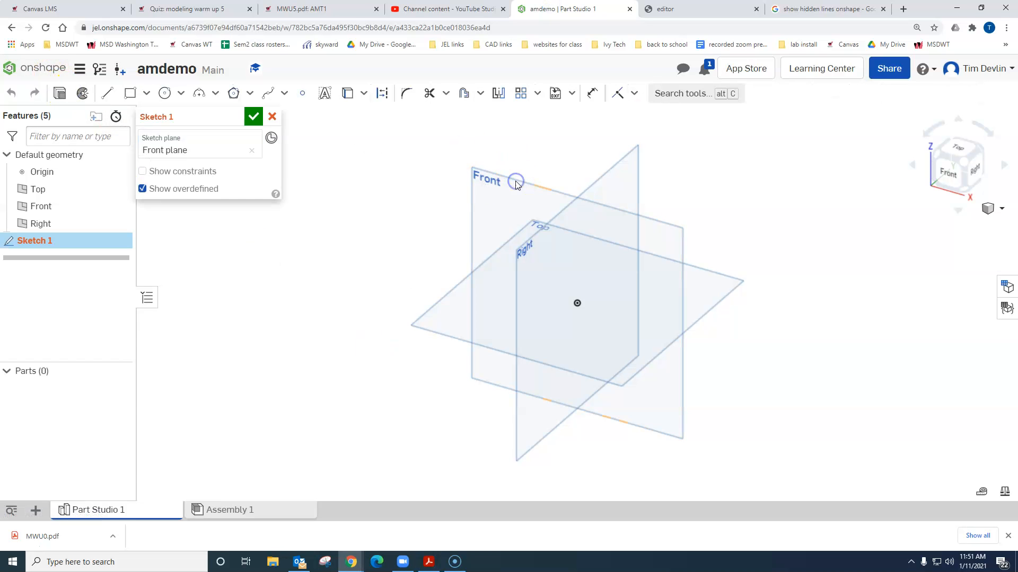
right_click(516, 183)
click(555, 363)
middle_drag(594, 347, 462, 339)
Step: Sketch a circle centred on the origin and dimension its diameter to 1 in
click(165, 90)
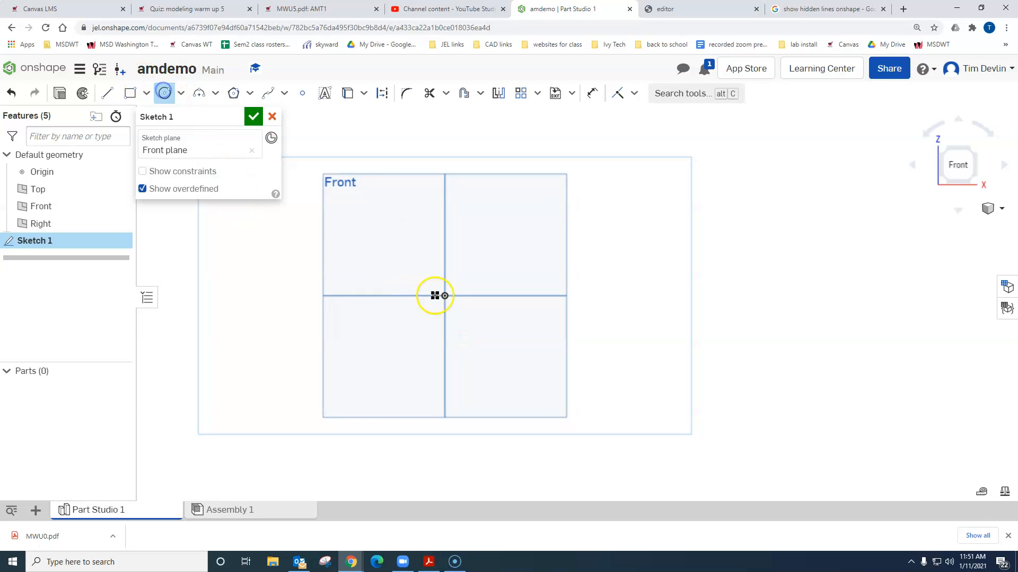
click(479, 333)
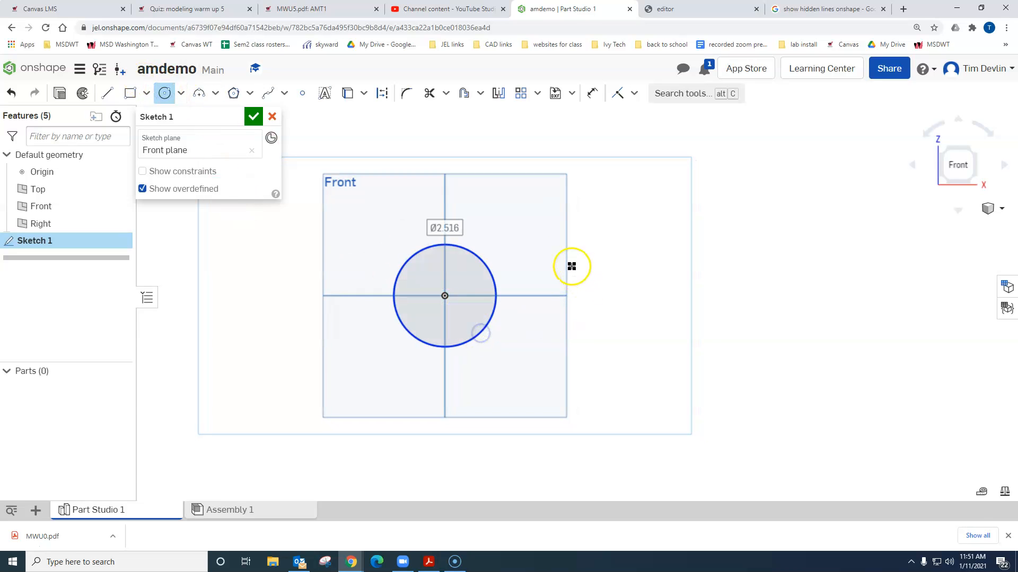
key(d)
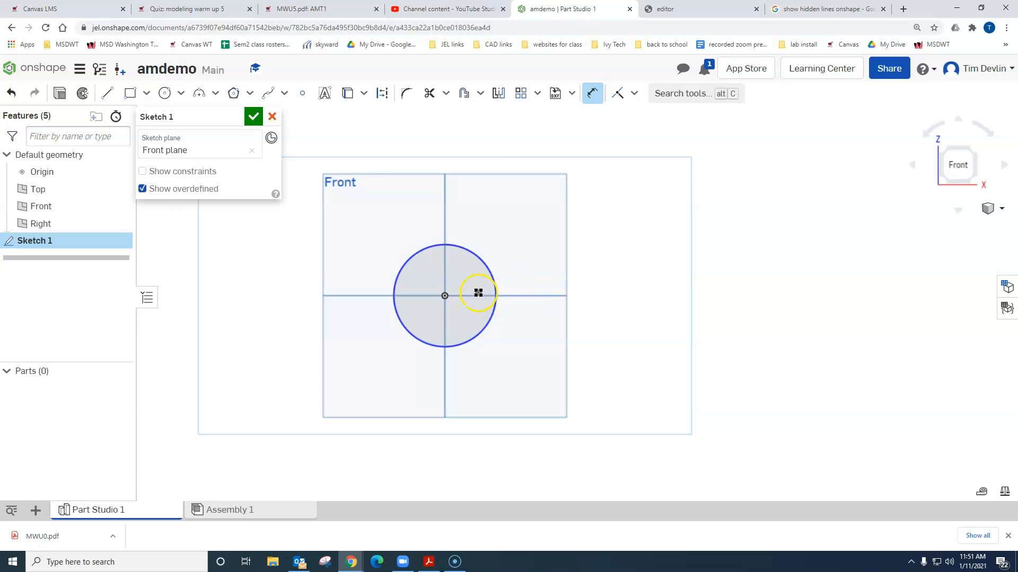
click(430, 245)
click(372, 217)
text(1)
key(Return)
Step: Sketch a second circle to the right of the first, outside the plane outline, and dimension its diameter to 0.5 in
key(c)
drag(620, 275, 640, 295)
click(592, 93)
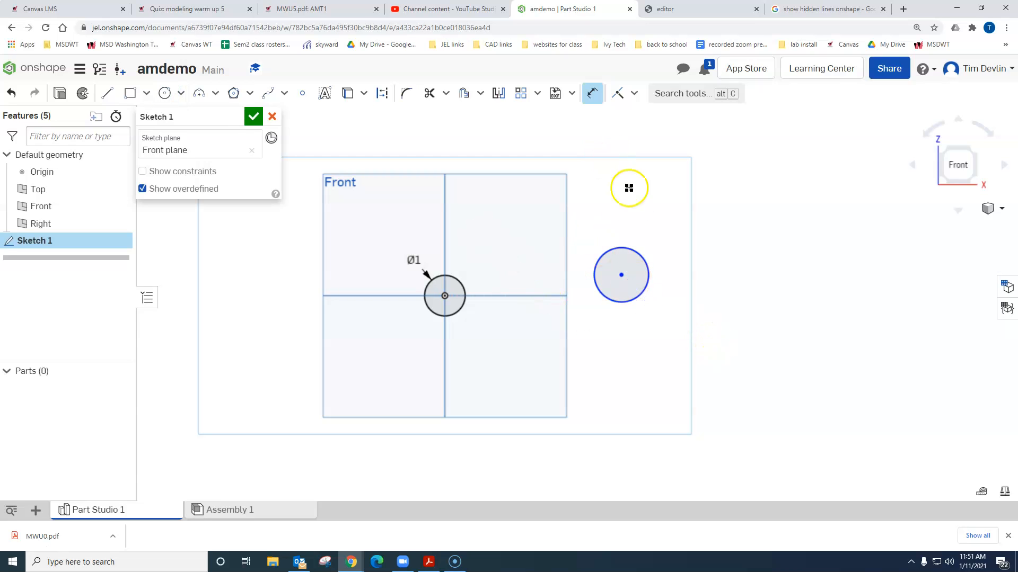
click(632, 252)
click(651, 231)
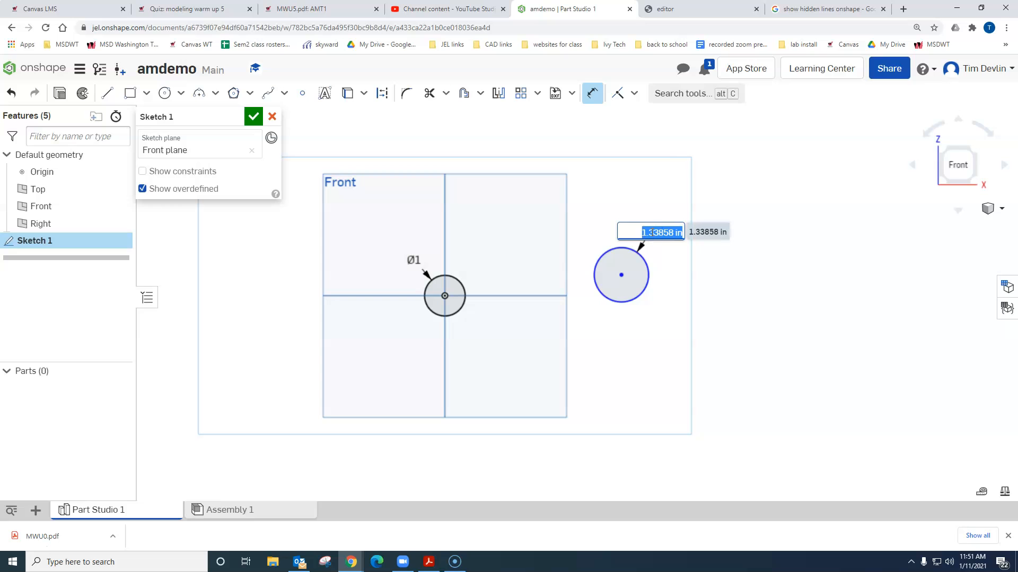
text(0.5)
key(Return)
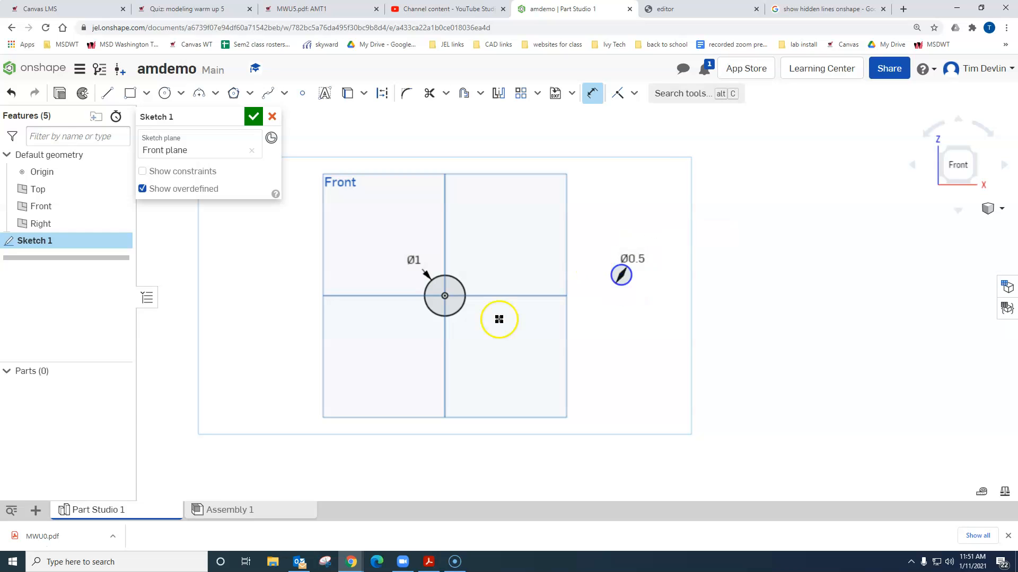
Step: Apply a Horizontal constraint between the 0.5 in circle's centre and the origin
click(633, 93)
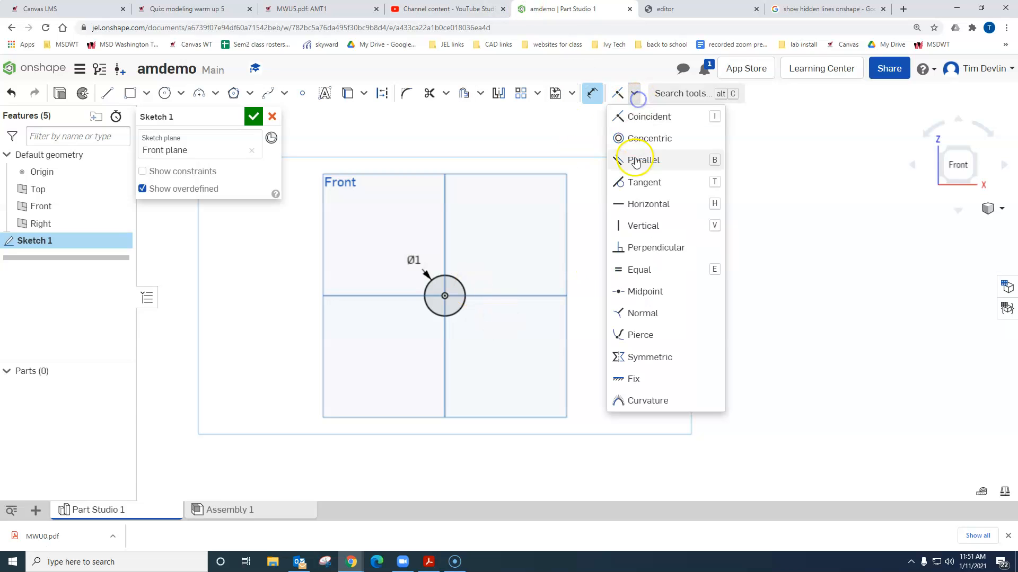
click(638, 202)
click(618, 278)
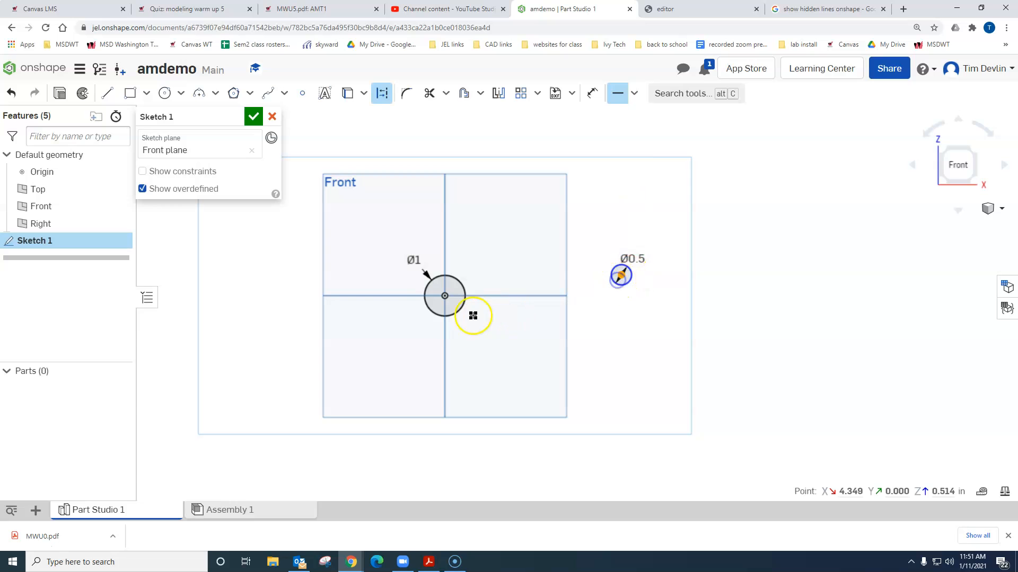
click(442, 298)
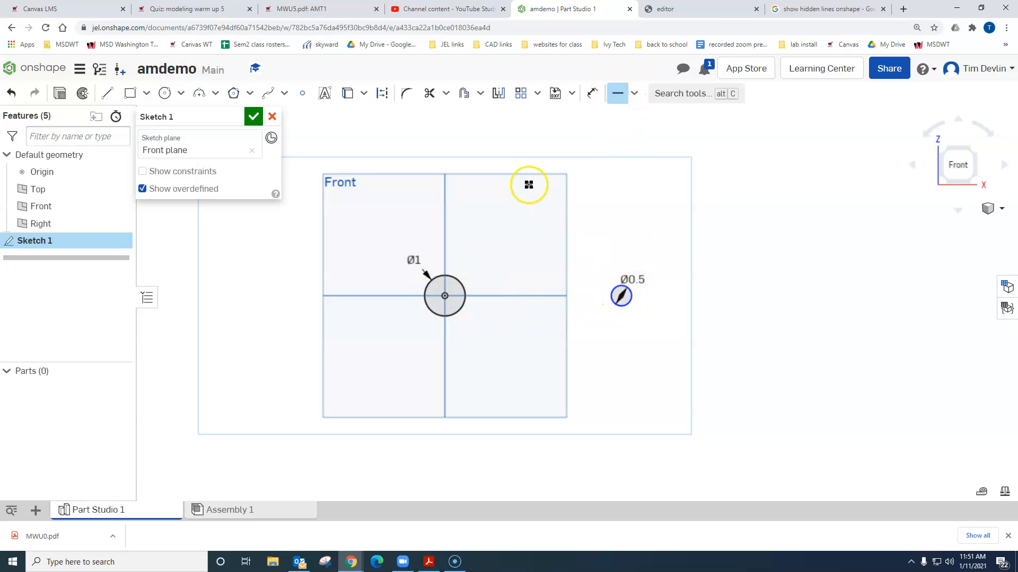
Step: Dimension the distance between the two circle centres to 3 in
key(u)
click(448, 296)
click(621, 296)
click(535, 258)
text(3)
key(Return)
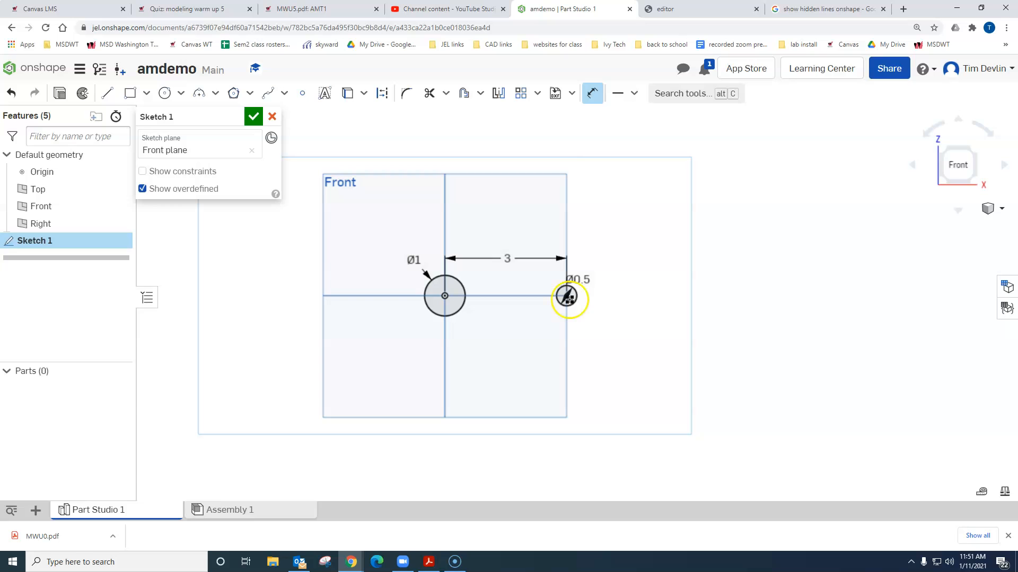
Step: Sketch concentric outer circles, about 2.5 in diameter around the 1 in circle and about 1.5 in around the 0.5 in circle
scroll(482, 286, up, 3)
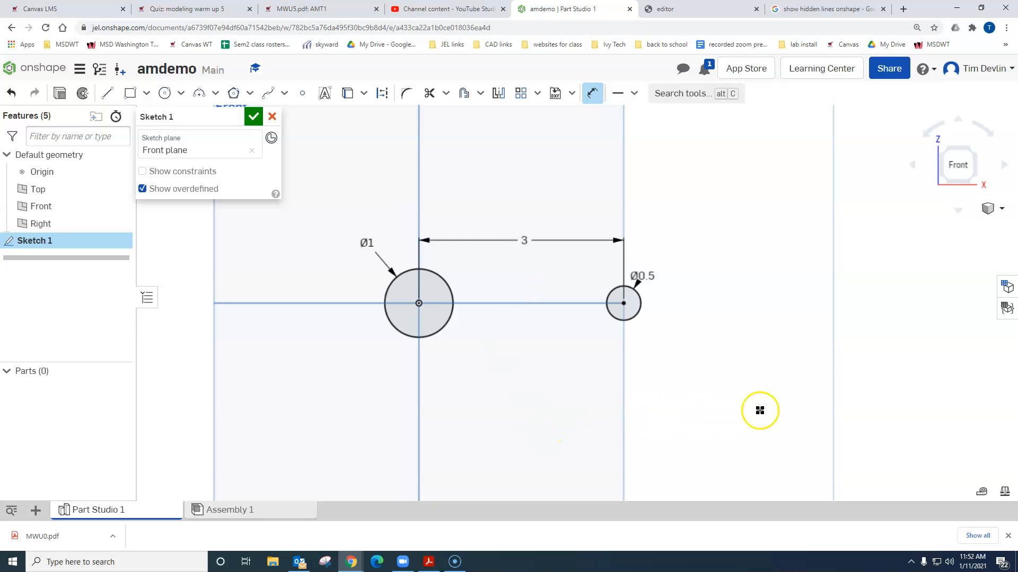
click(165, 92)
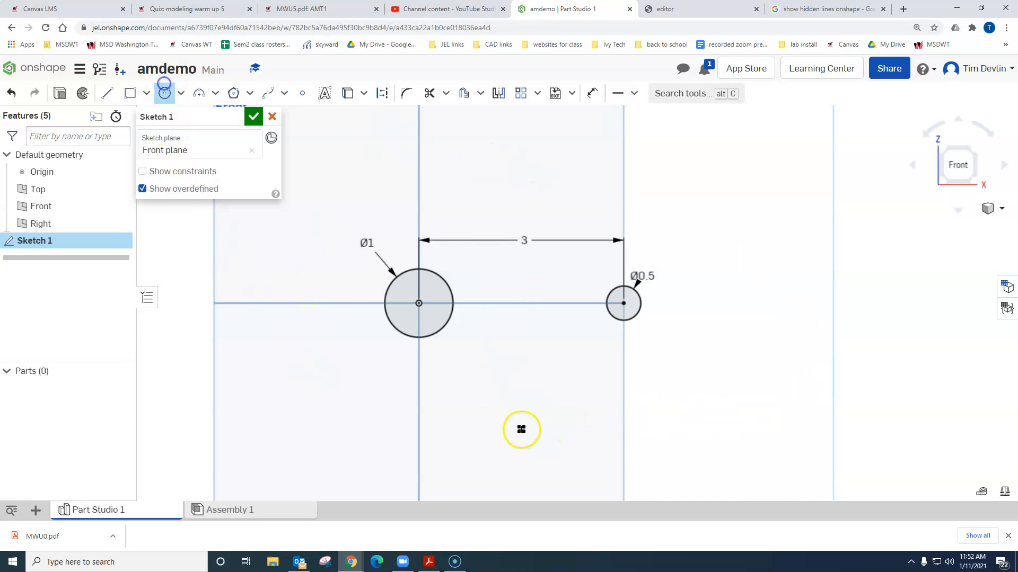
drag(414, 307, 431, 217)
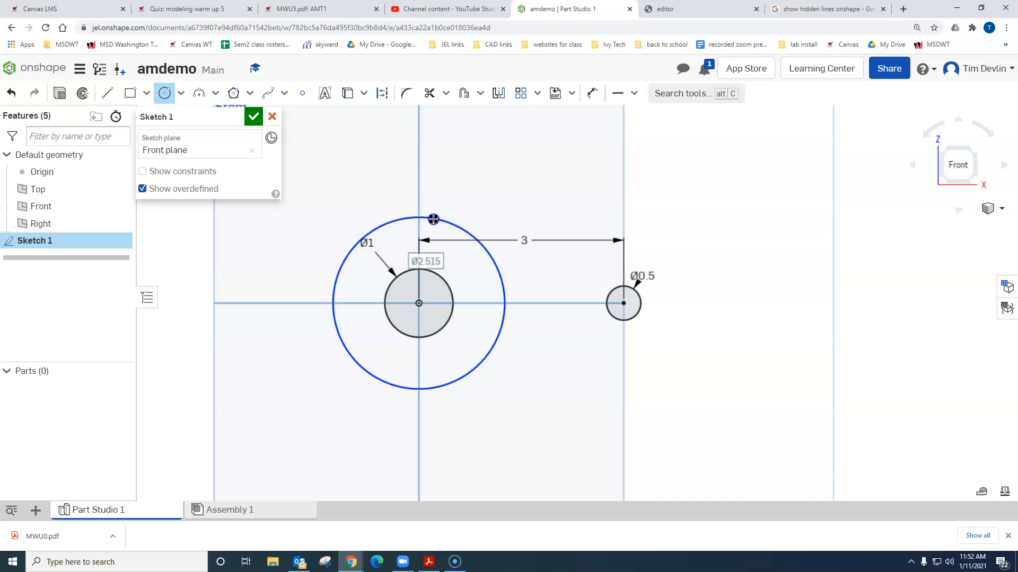
drag(619, 304, 666, 275)
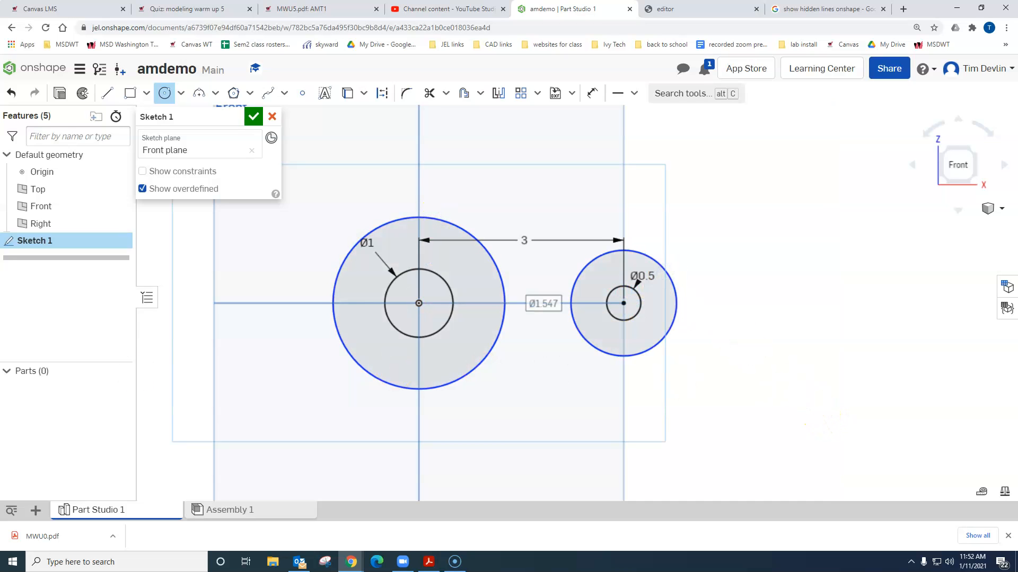
Step: Check the large outer arc's radius callout in the MWU8.pdf drawing, and return to the Onshape sketch
drag(1, 58, 523, 1)
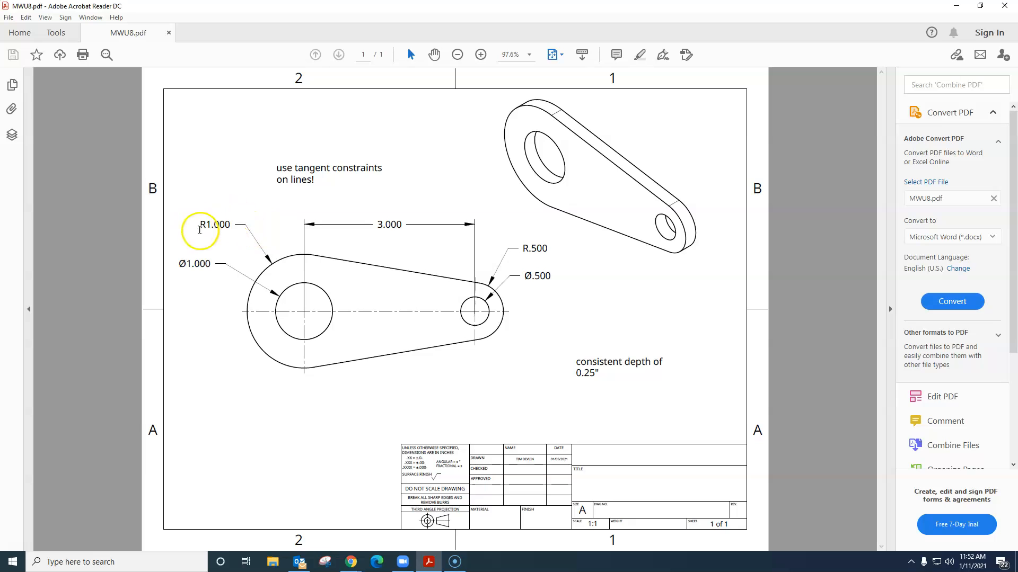
drag(198, 224, 249, 225)
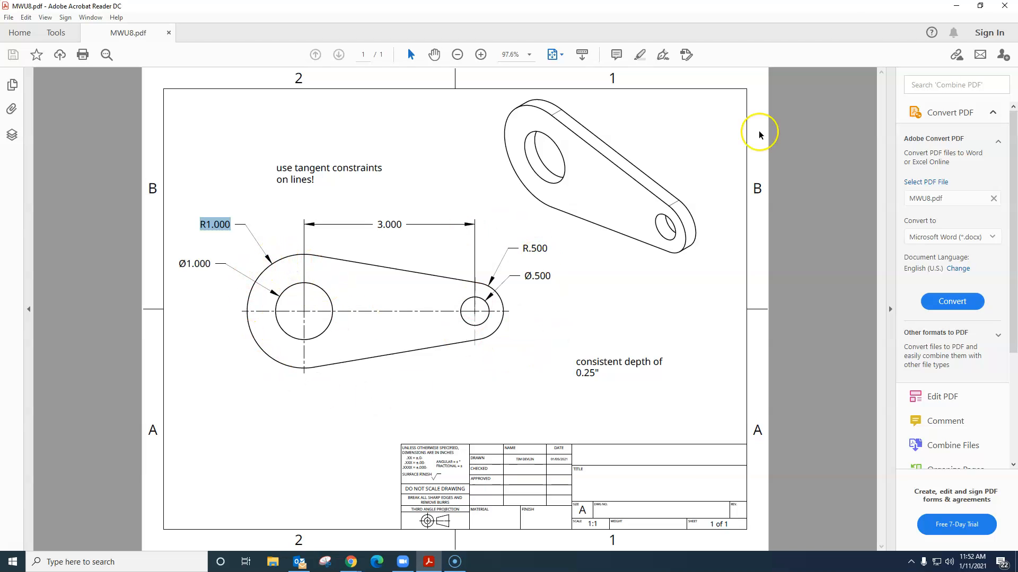
drag(875, 6, 0, 90)
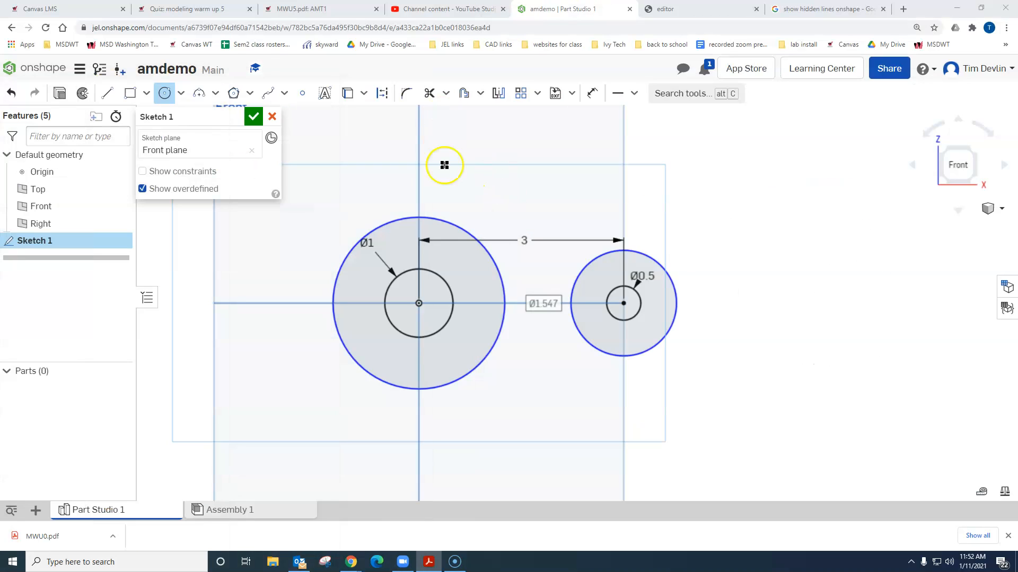
click(439, 219)
click(451, 177)
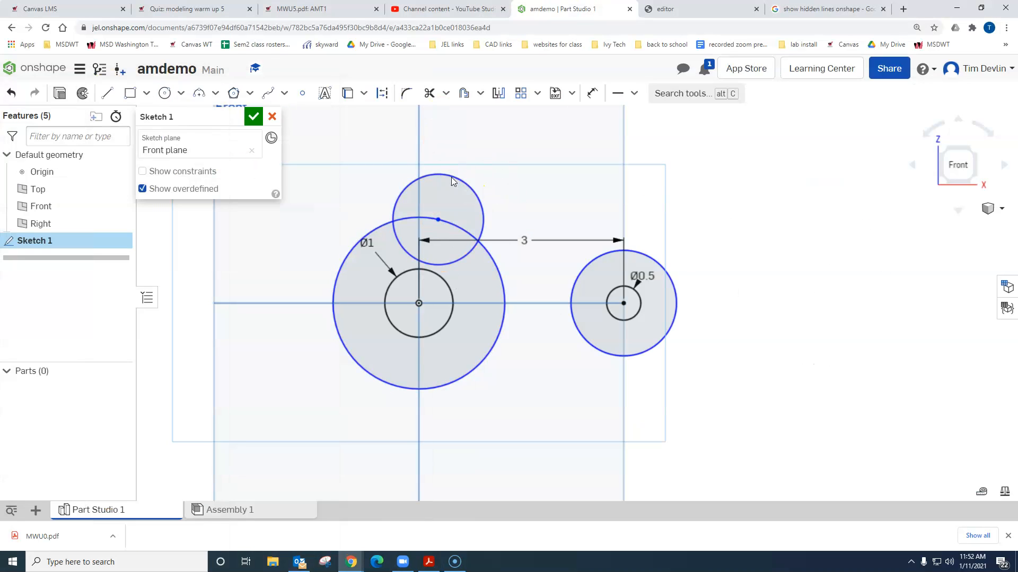
key(ctrl+z)
Step: Dimension the outer circle around the origin to 2 in diameter and the outer circle around the 0.5 in hole to 1 in
key(d)
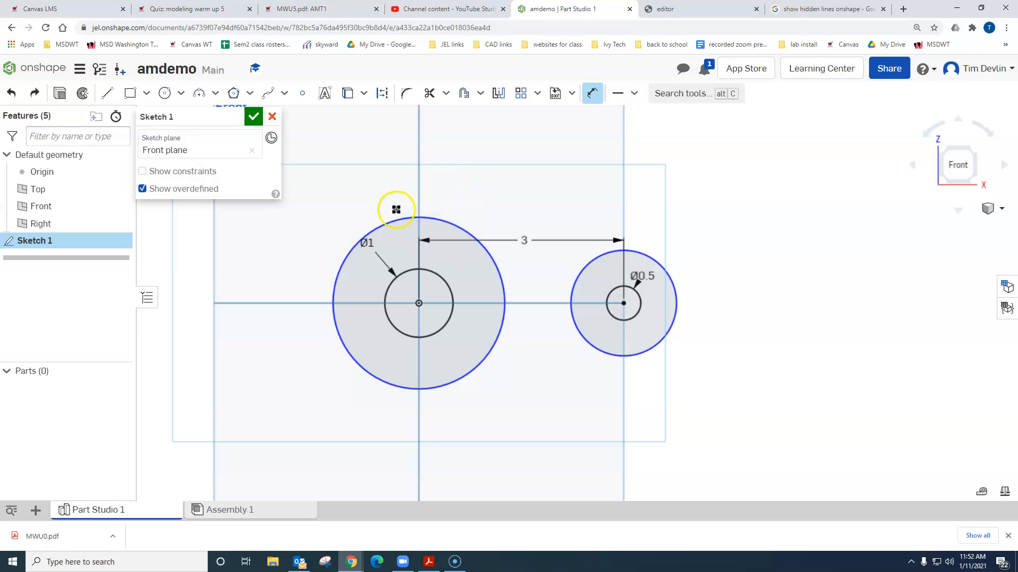
click(375, 227)
click(364, 198)
text(2.514763)
key(Return)
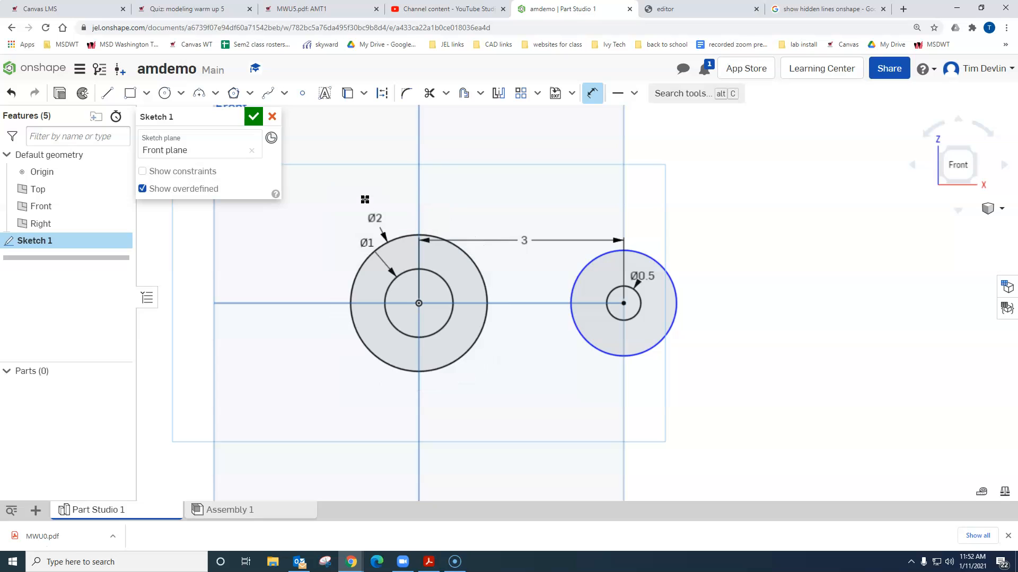
click(643, 253)
click(684, 232)
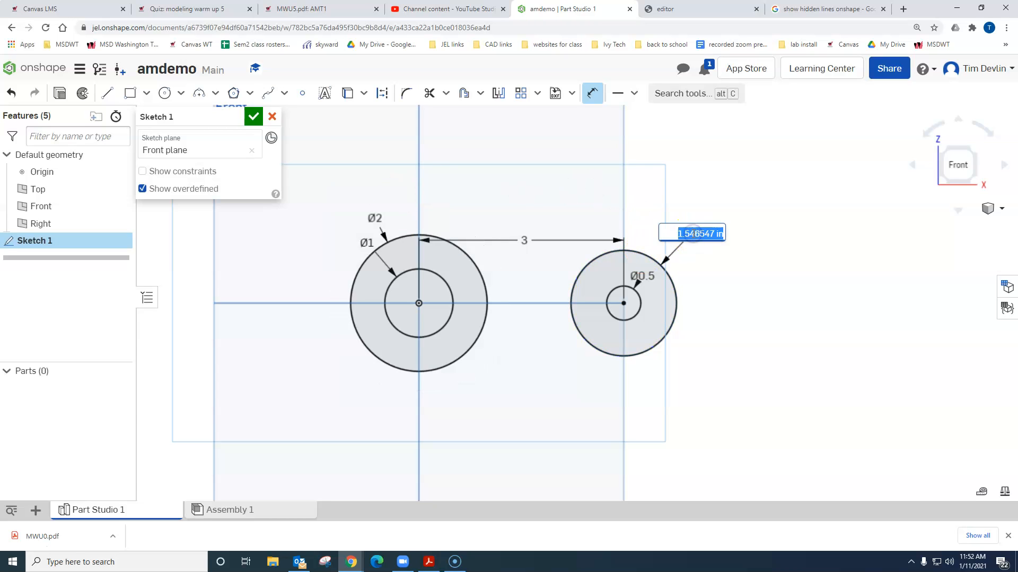
text(1)
key(Return)
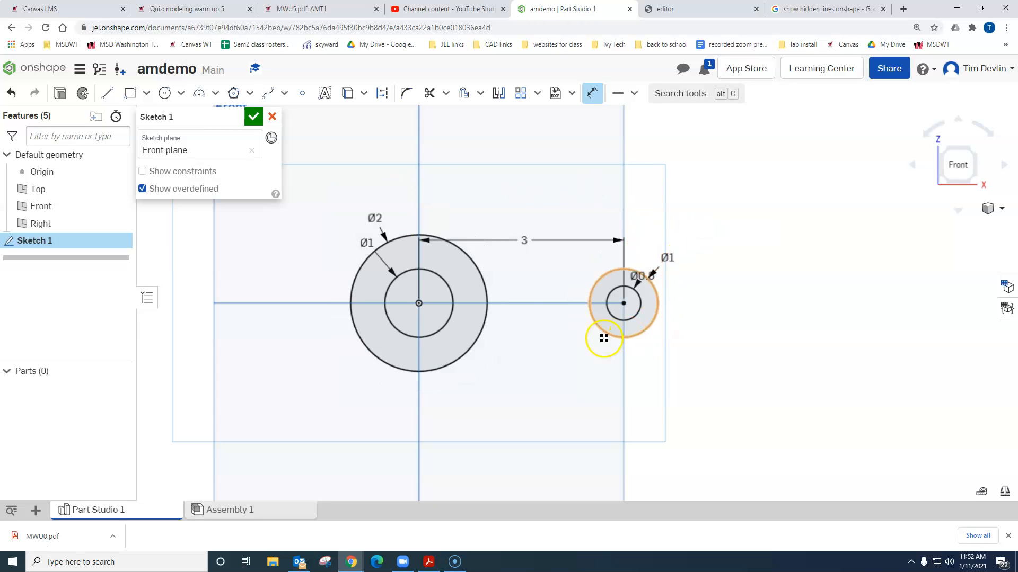
Step: Draw one line joining the lower edges of the two outer circles and another, about 2.7 in long, joining their upper edges
click(107, 93)
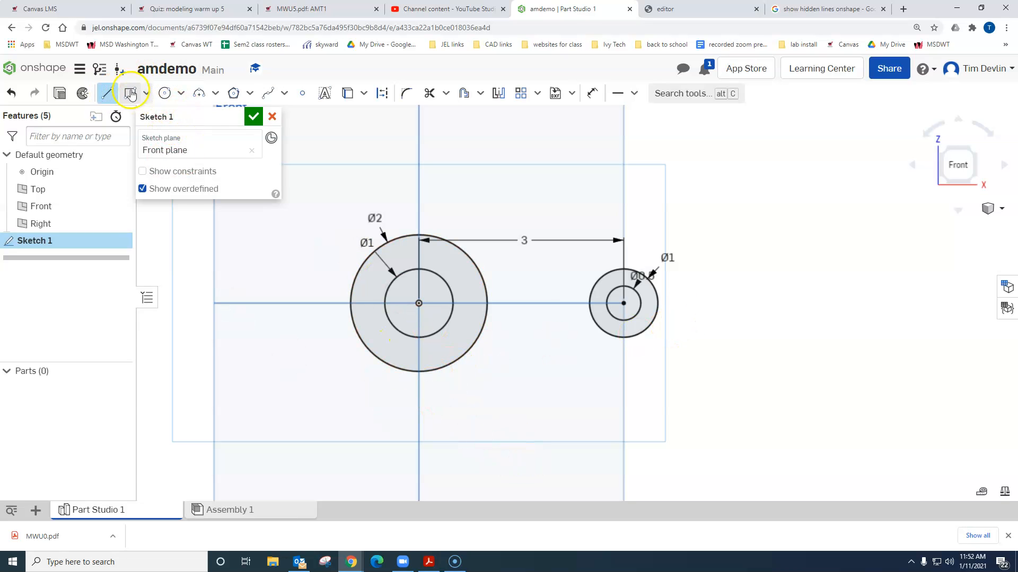
click(440, 370)
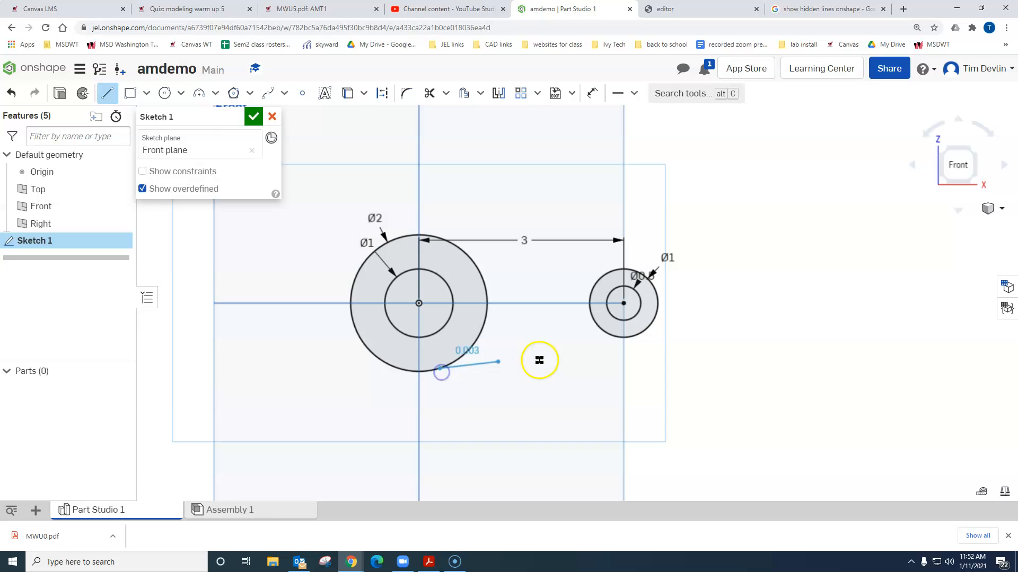
click(614, 336)
key(Escape)
click(110, 93)
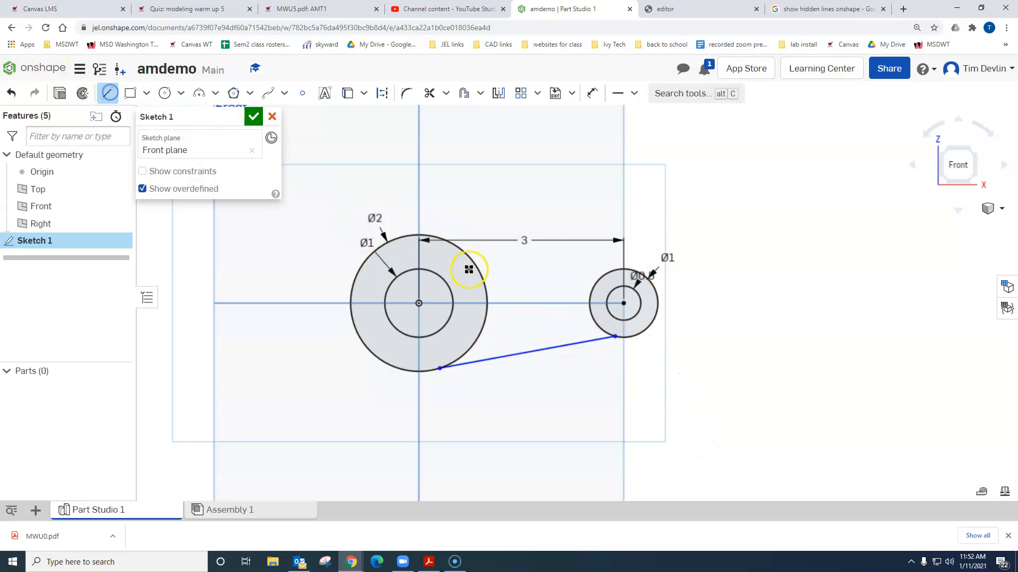
click(437, 234)
click(618, 269)
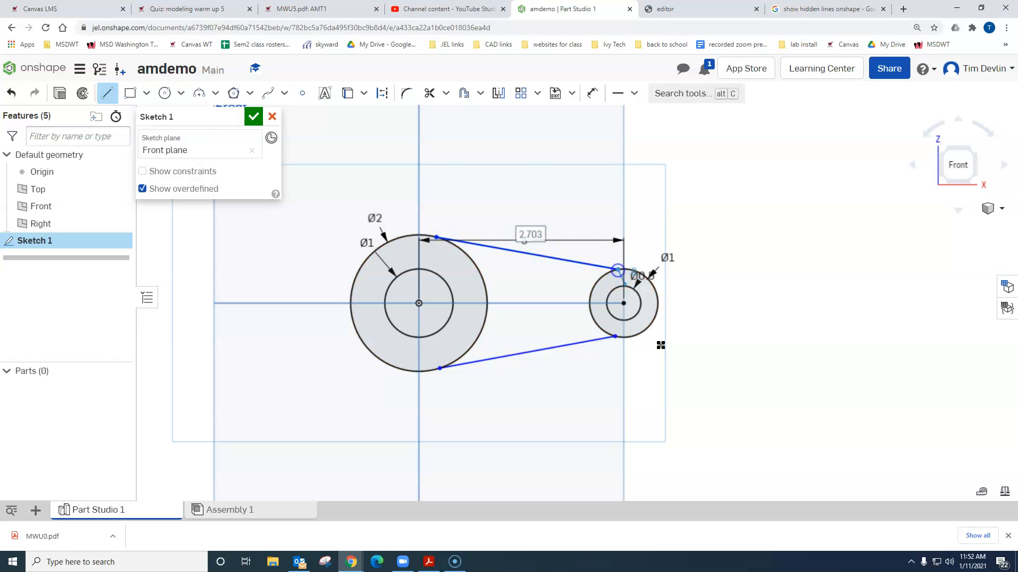
key(Escape)
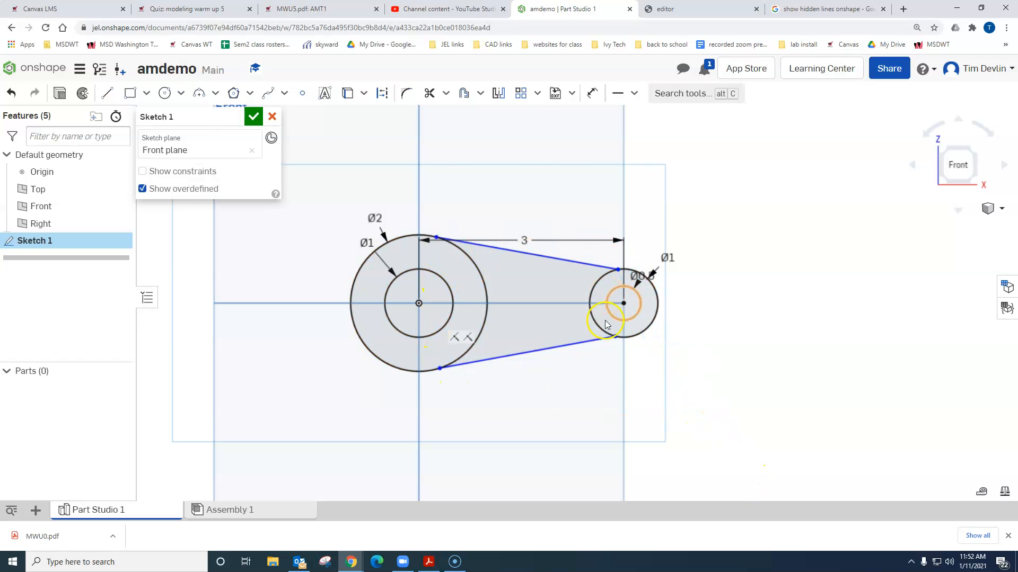
Step: Apply Tangent constraints between the upper line and both outer circles
click(634, 94)
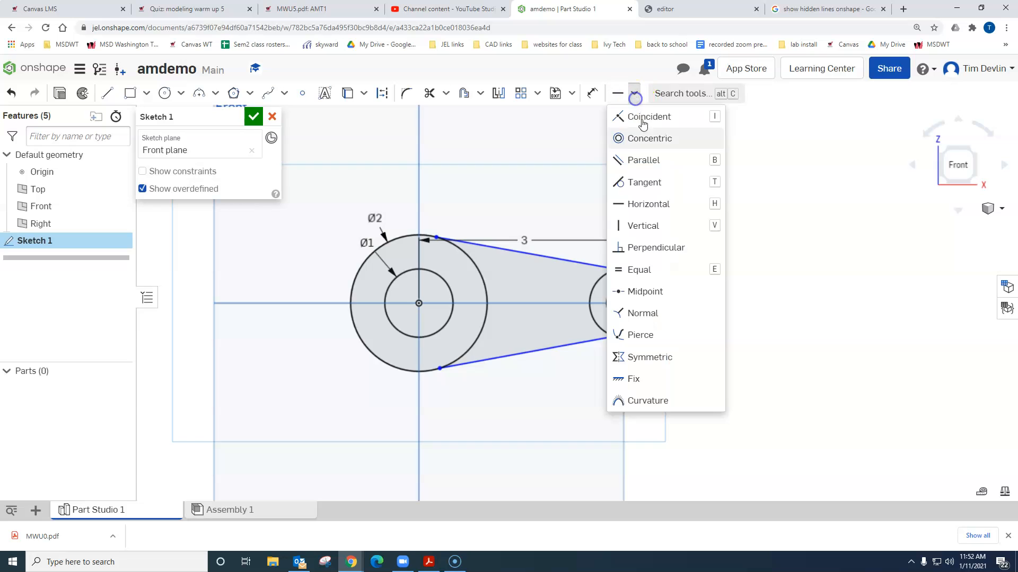
click(640, 182)
click(451, 238)
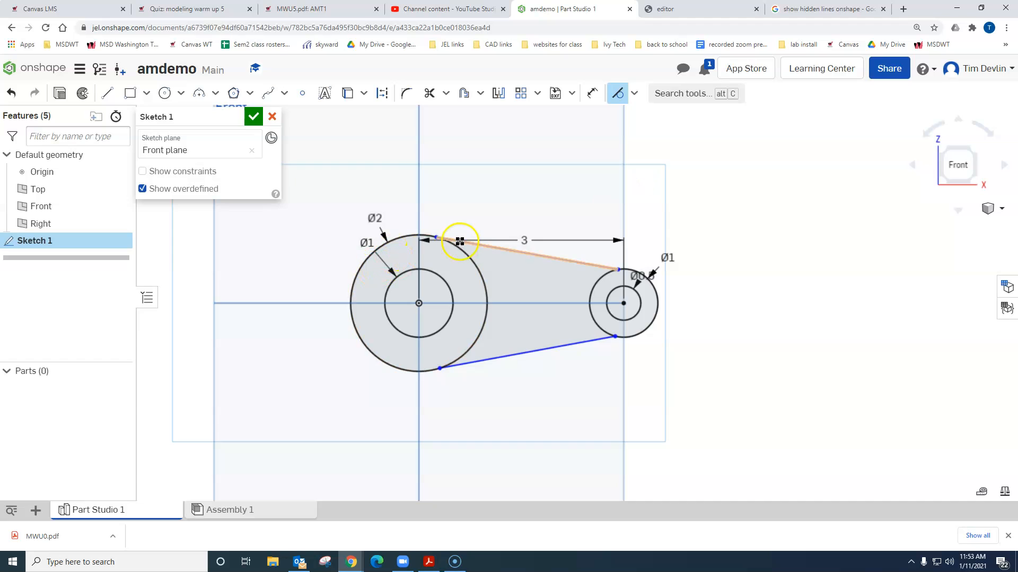
scroll(449, 239, up, 3)
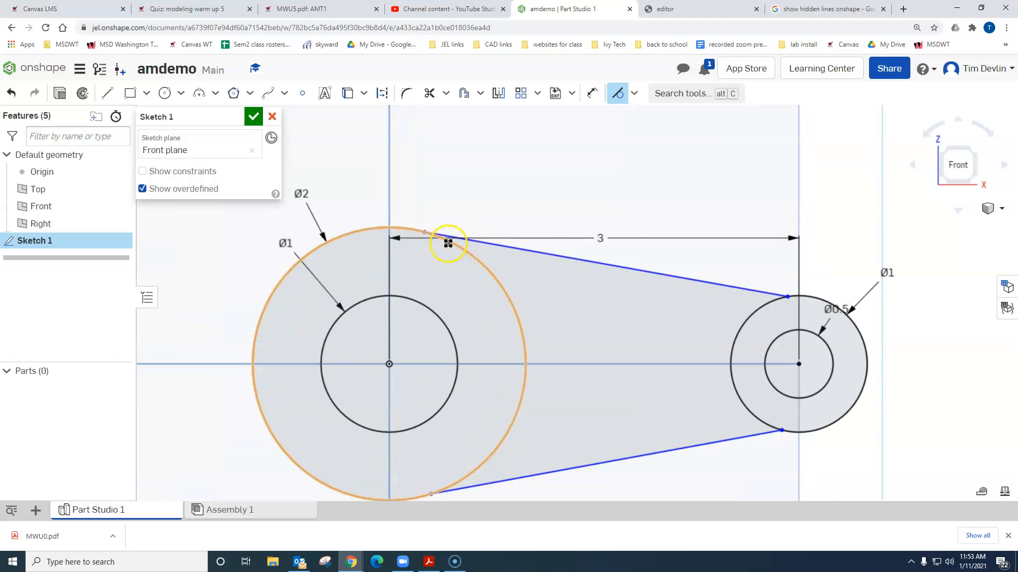
click(776, 295)
click(808, 294)
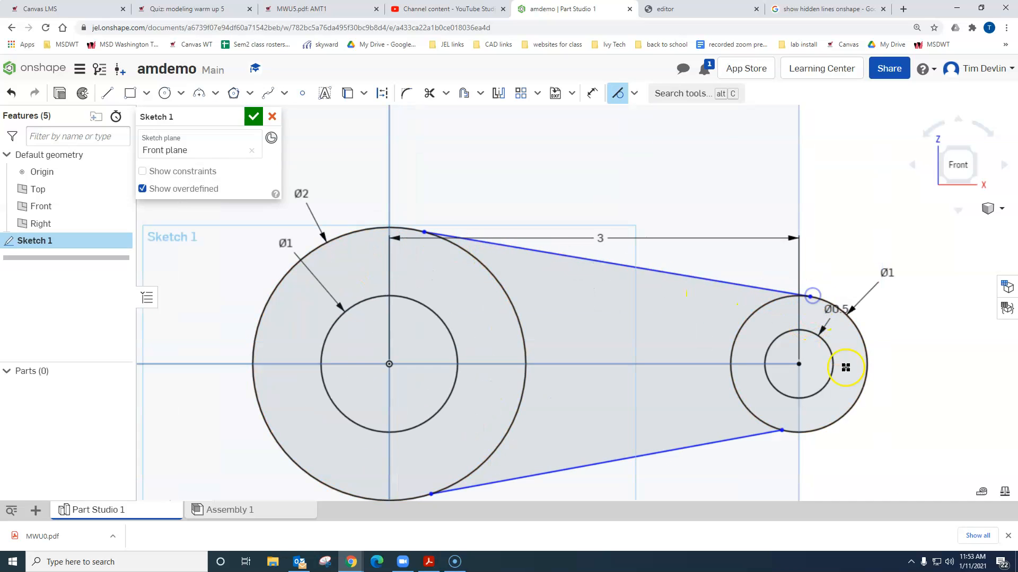
click(525, 248)
click(463, 253)
Step: Apply Tangent constraints between the lower line and both outer circles
middle_drag(525, 367, 536, 246)
click(530, 362)
click(506, 320)
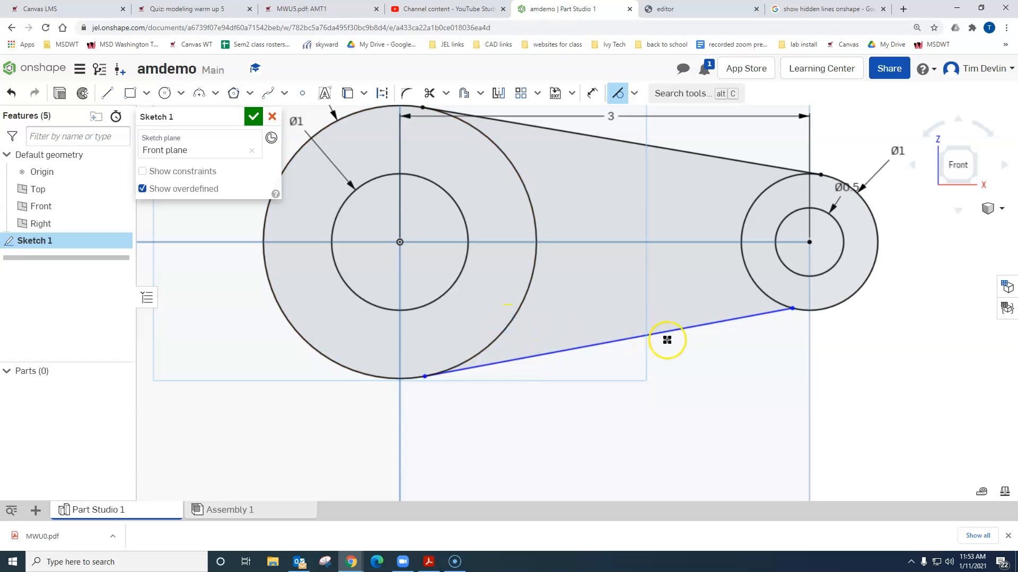
click(772, 299)
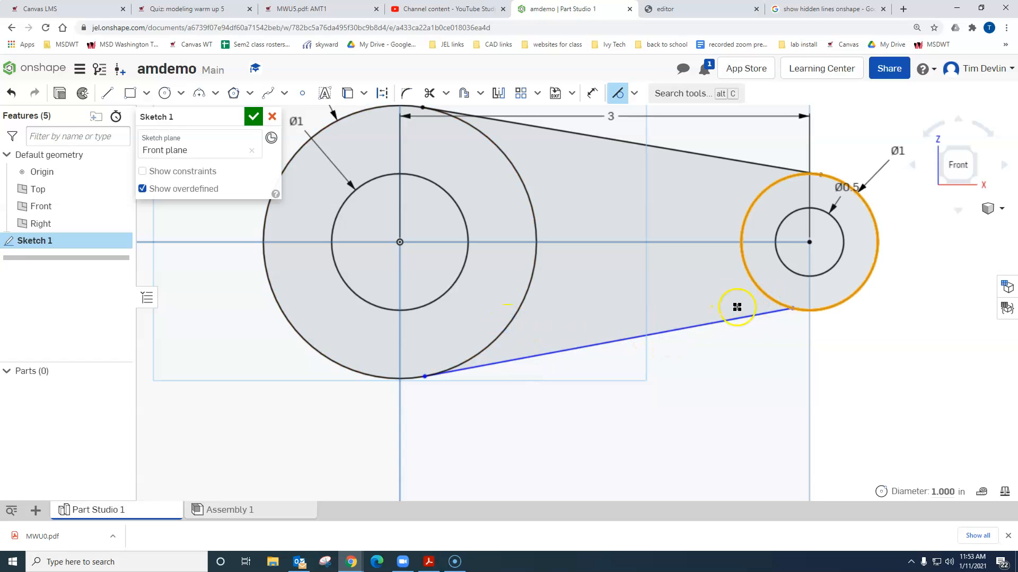
click(768, 314)
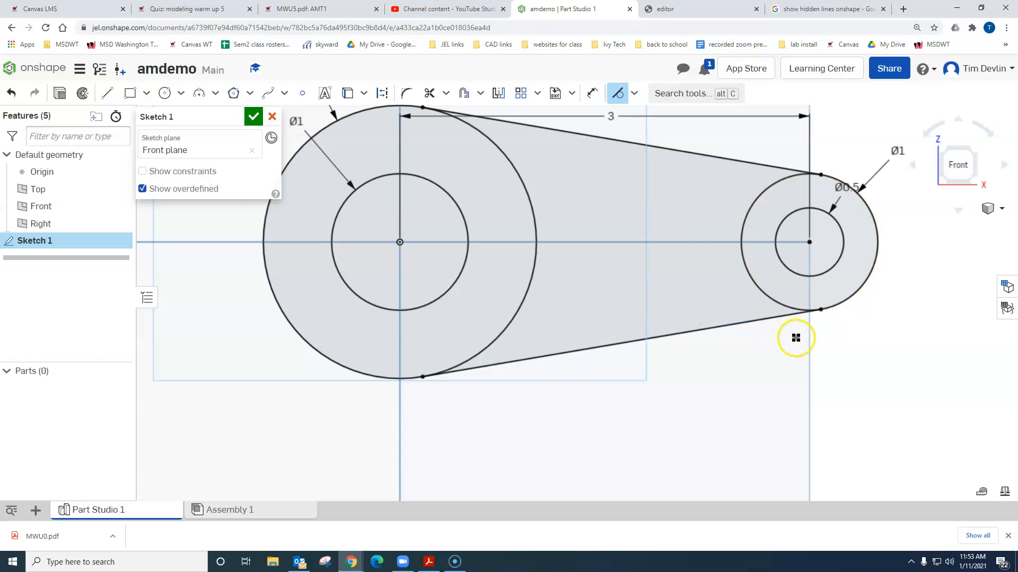
Step: Try trimming the inner arcs of the two outer circles between the tangent lines, and undo the trimming
scroll(673, 283, down, 1)
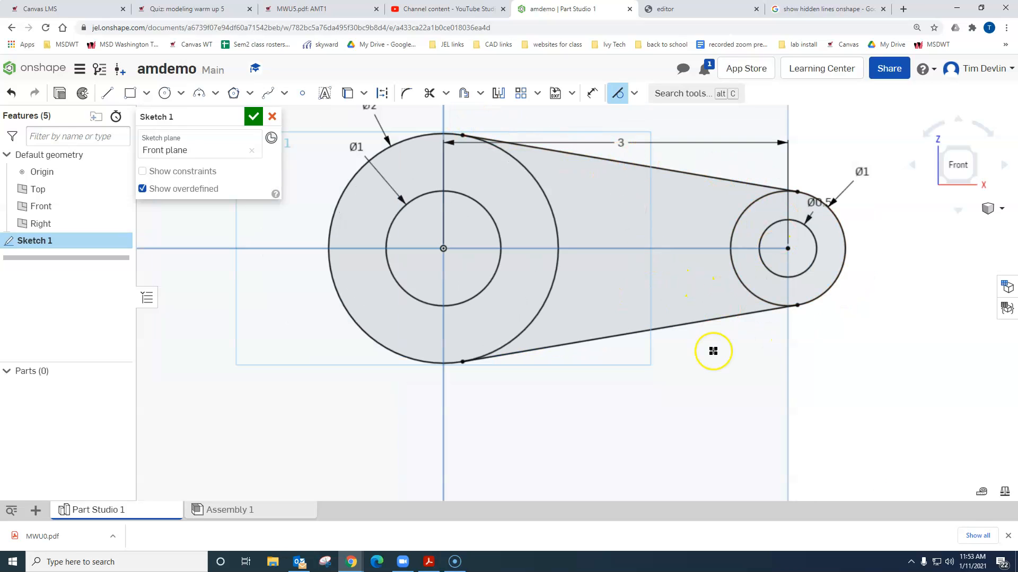
middle_drag(580, 314, 554, 343)
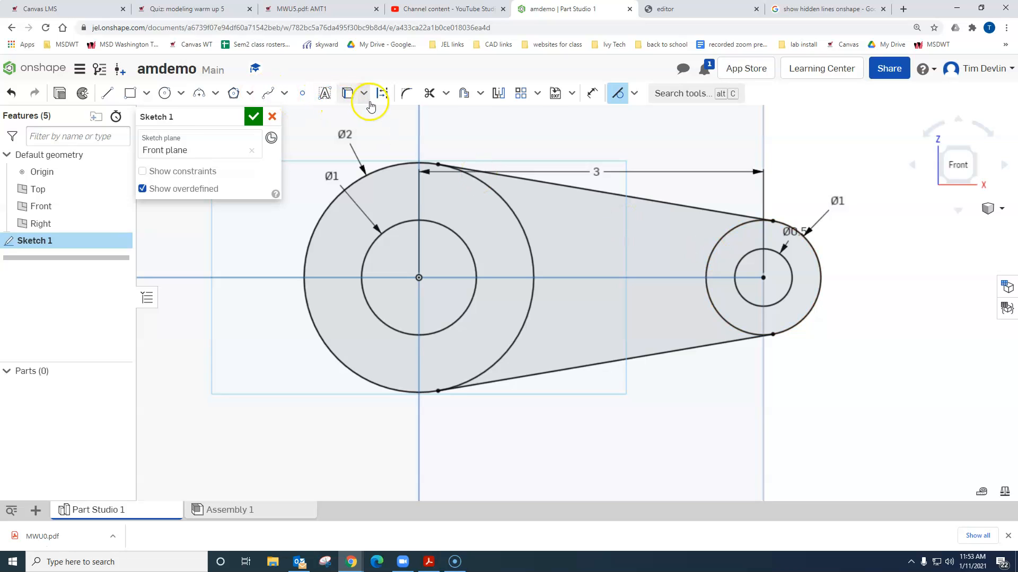
click(428, 94)
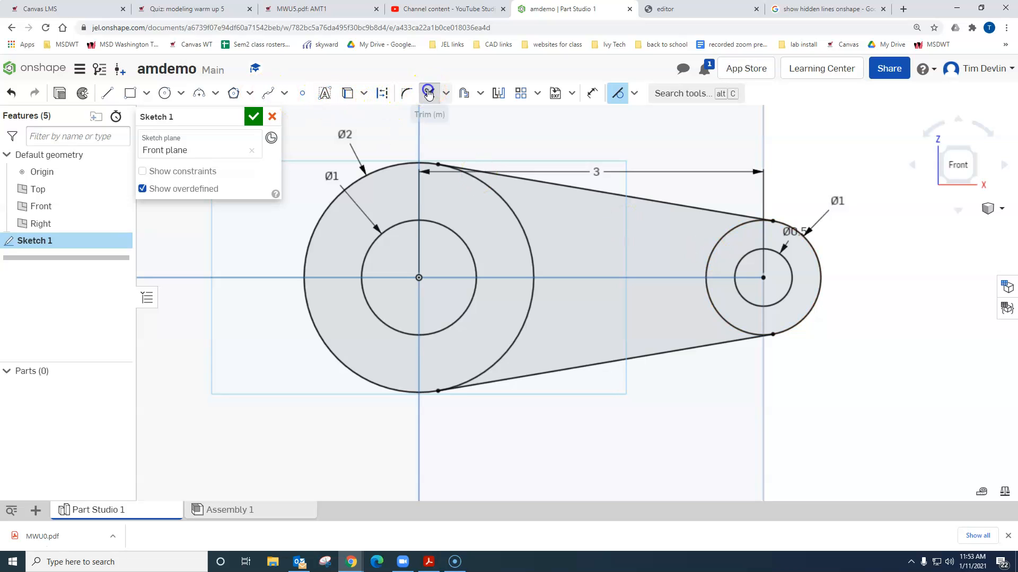
click(518, 221)
click(723, 240)
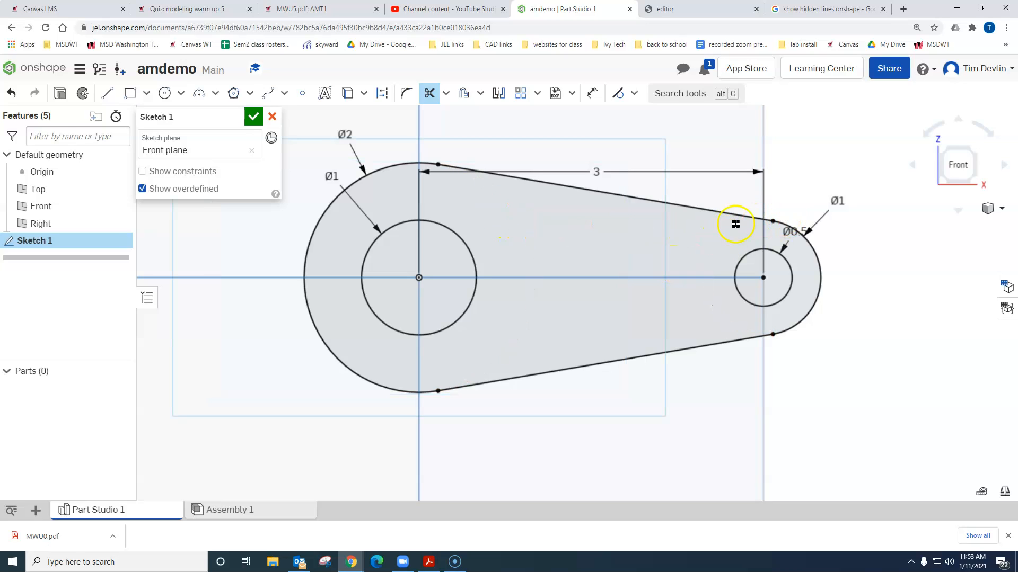
mouse_move(785, 475)
right_down()
mouse_move(793, 416)
mouse_move(771, 441)
right_up()
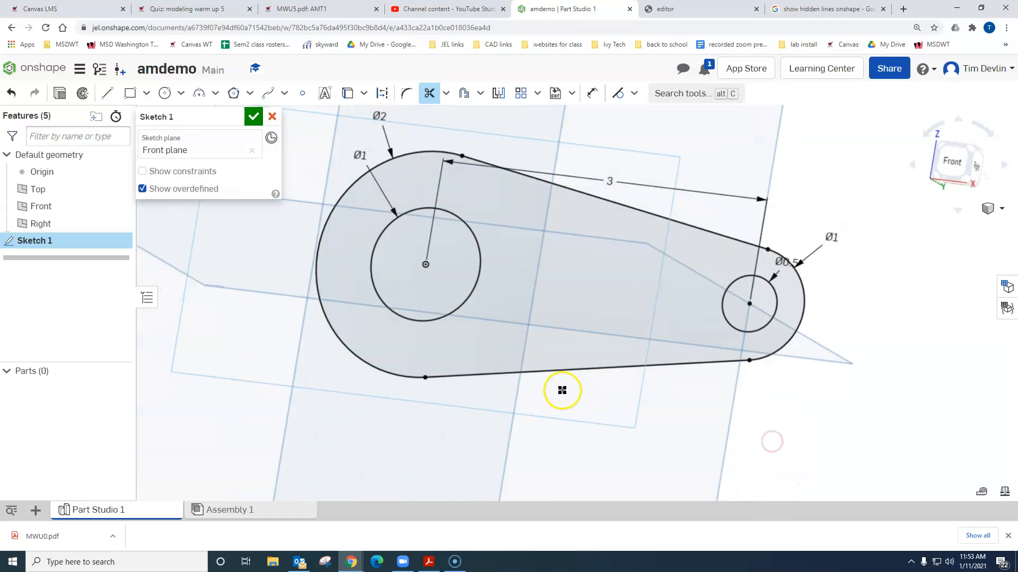
key(ctrl+z)
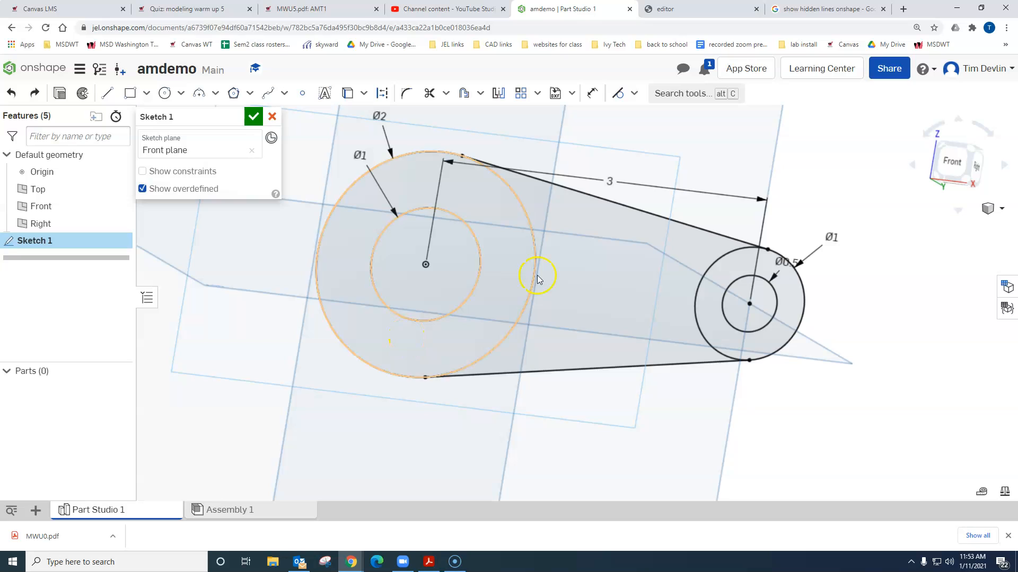
Step: Finish the sketch and extrude the large ring, the middle web and the small ring 0.25 in as a new solid, leaving both holes open
click(253, 116)
click(119, 93)
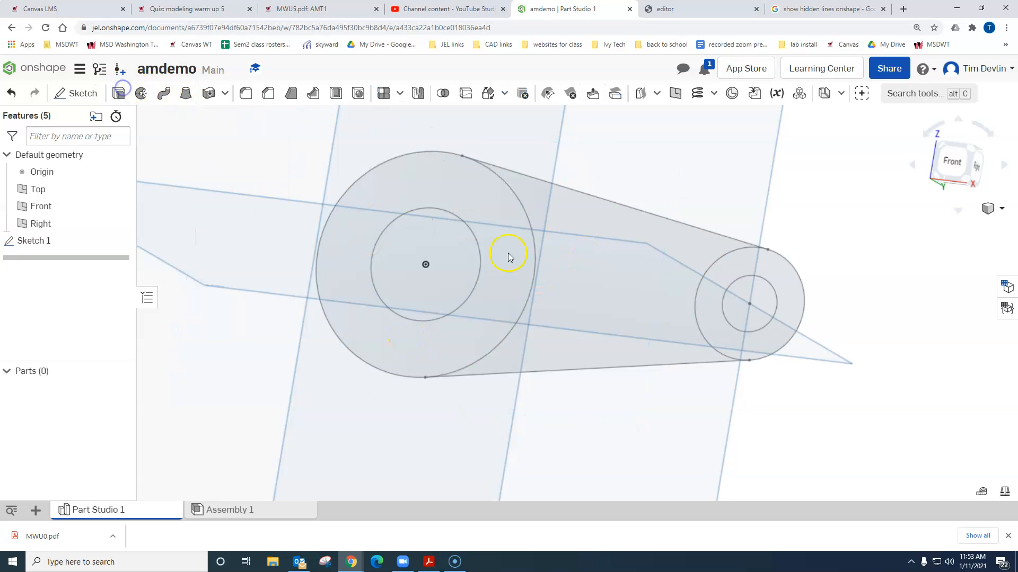
click(501, 213)
click(604, 225)
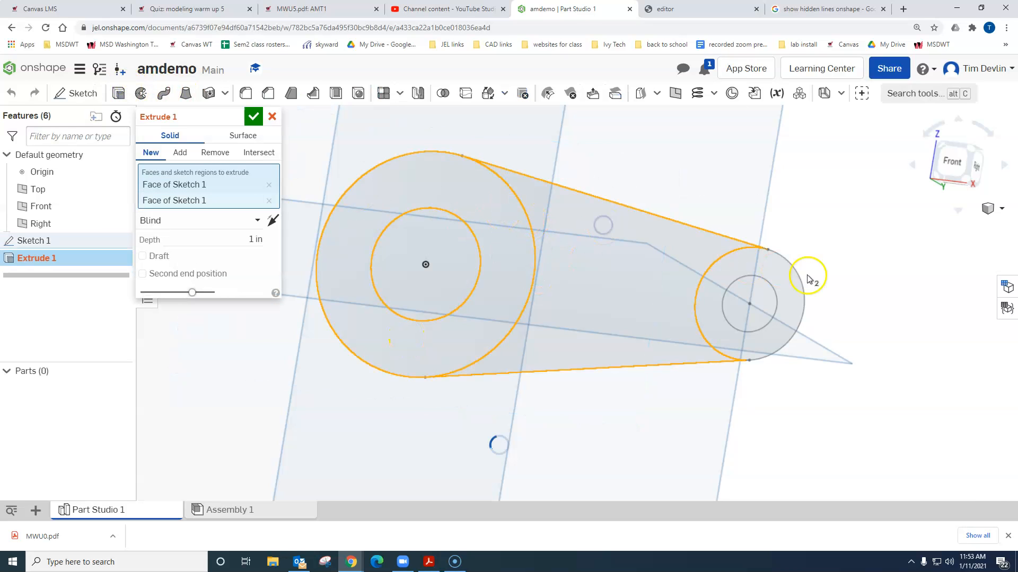
click(789, 274)
right_drag(836, 374, 515, 390)
click(260, 259)
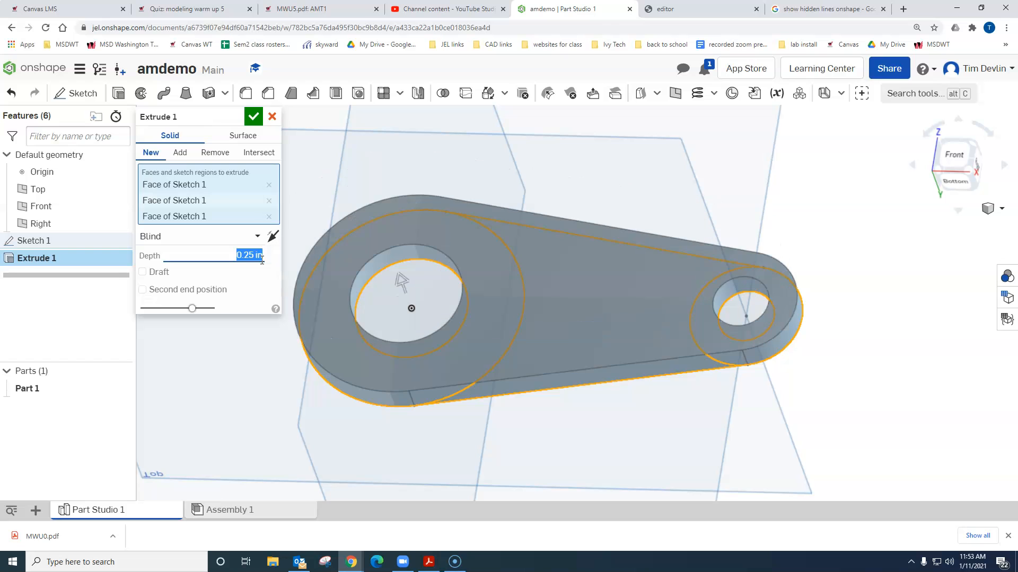
click(253, 116)
Step: Inspect the extruded link plate from an angle, and briefly open the Mass properties tool without measuring a part
right_drag(907, 286, 919, 312)
scroll(689, 364, up, 3)
scroll(689, 364, down, 4)
right_drag(689, 365, 627, 301)
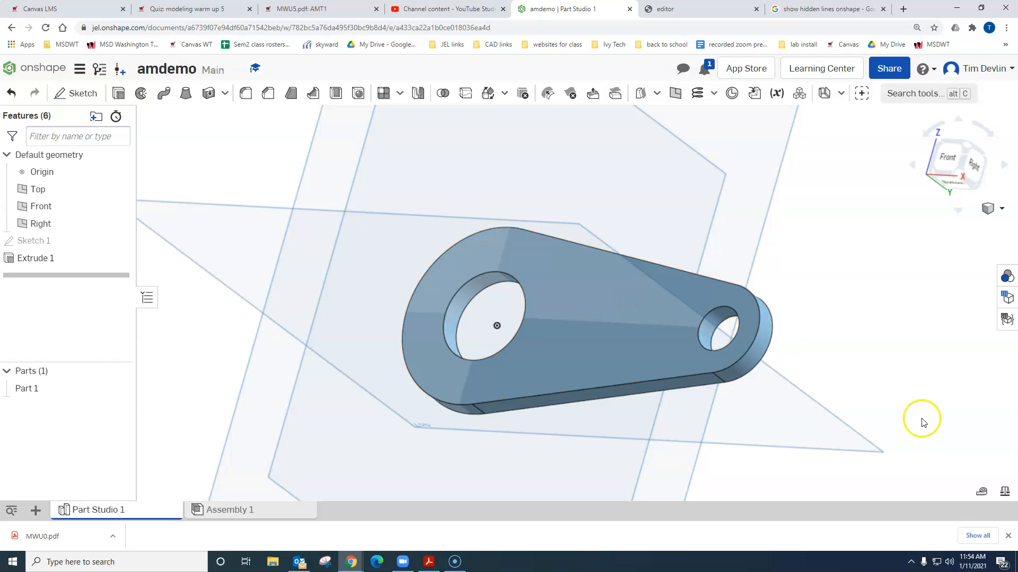
click(1004, 492)
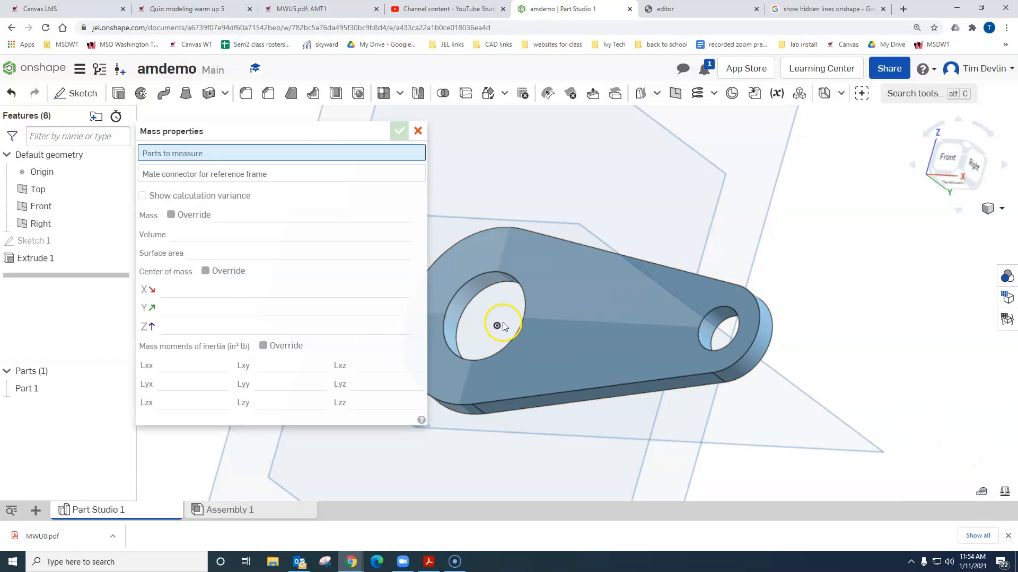
click(418, 131)
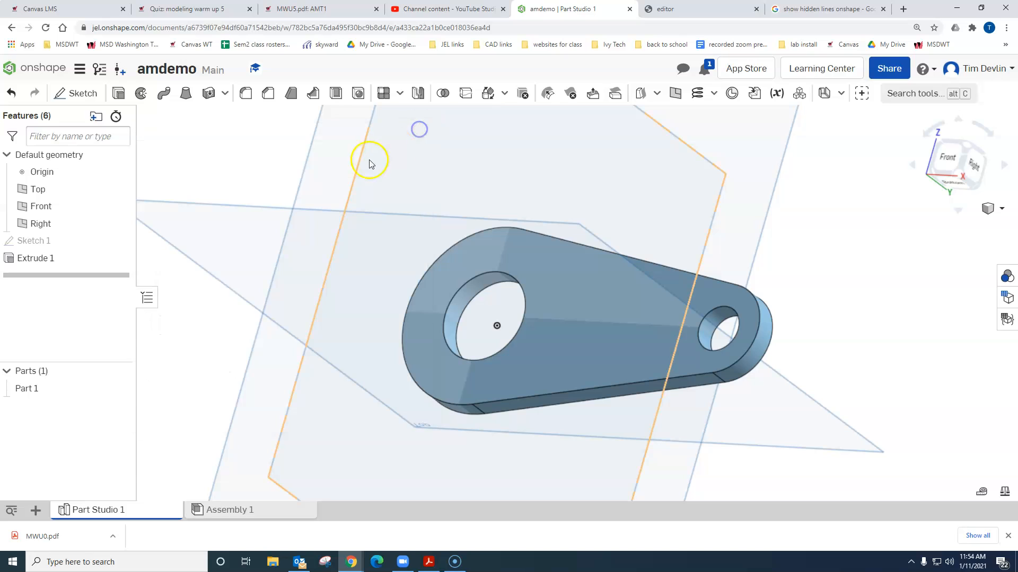